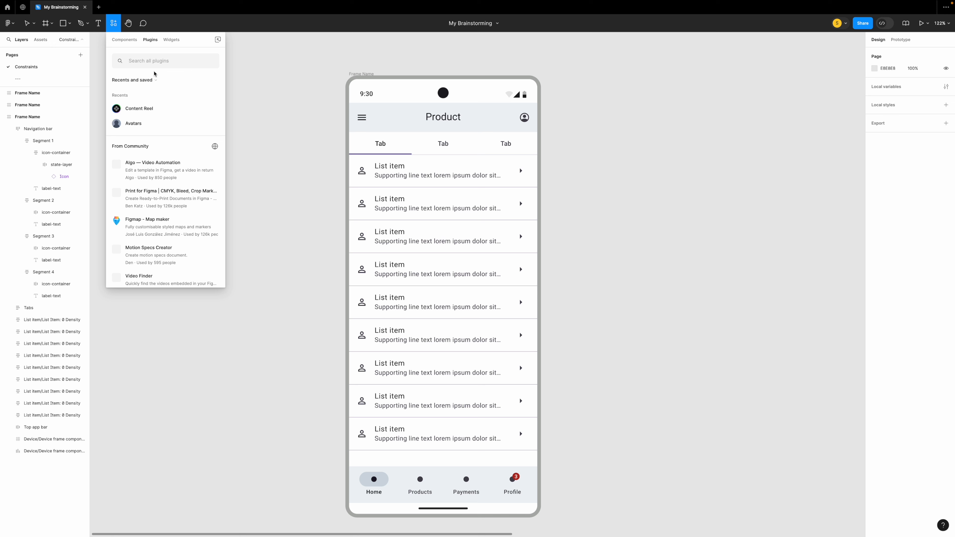
Search the plugins for "material icons" and run the Material Symbols plugin by Google Fonts.
text(terial icons)
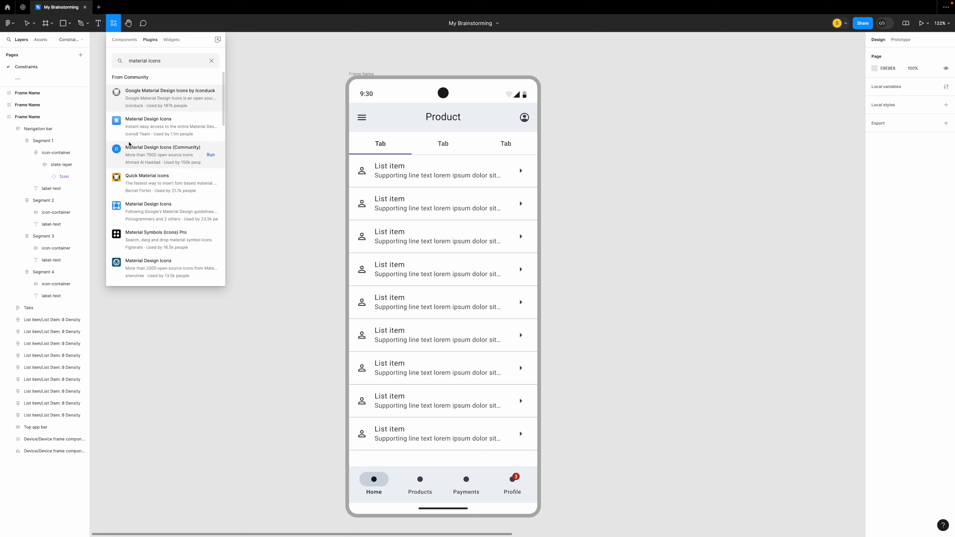
scroll(146, 214, down, 3)
scroll(146, 213, down, 2)
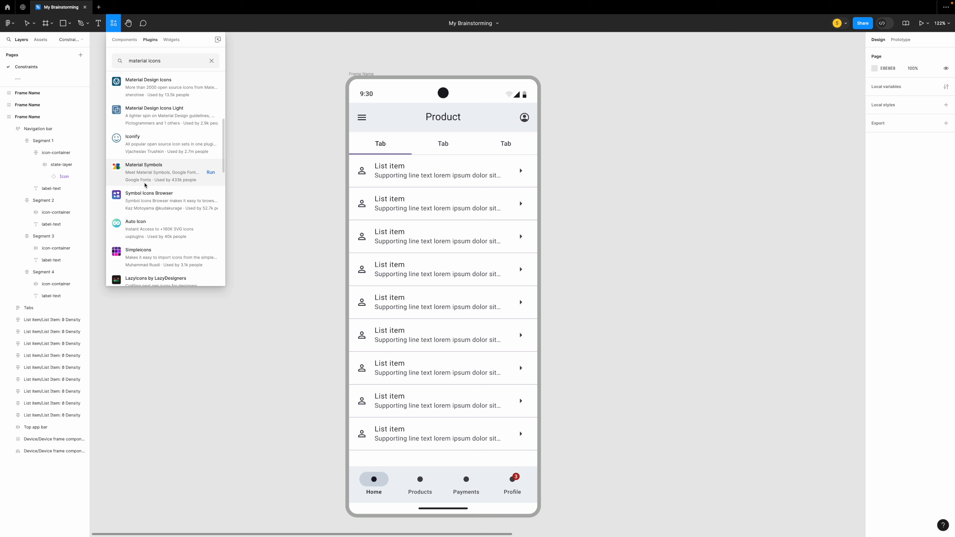
click(152, 181)
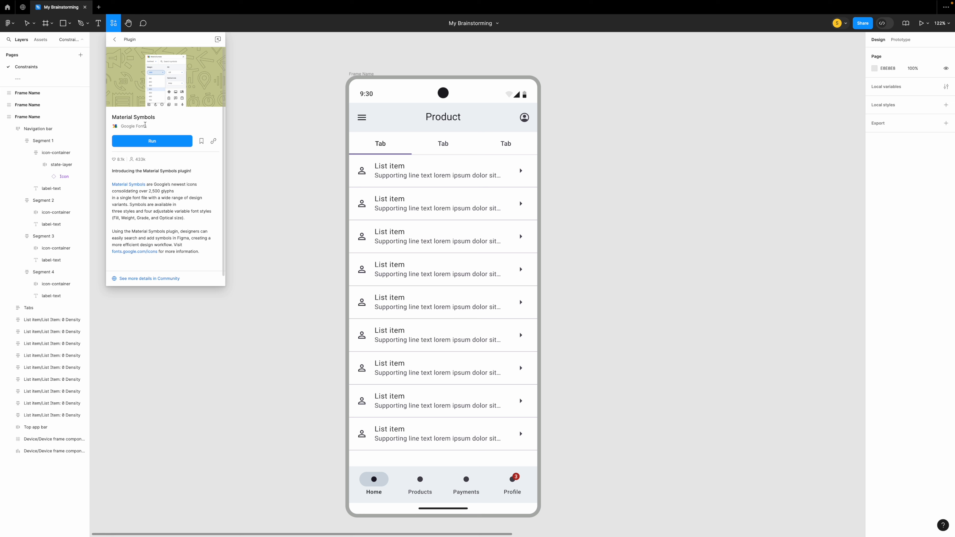
click(159, 144)
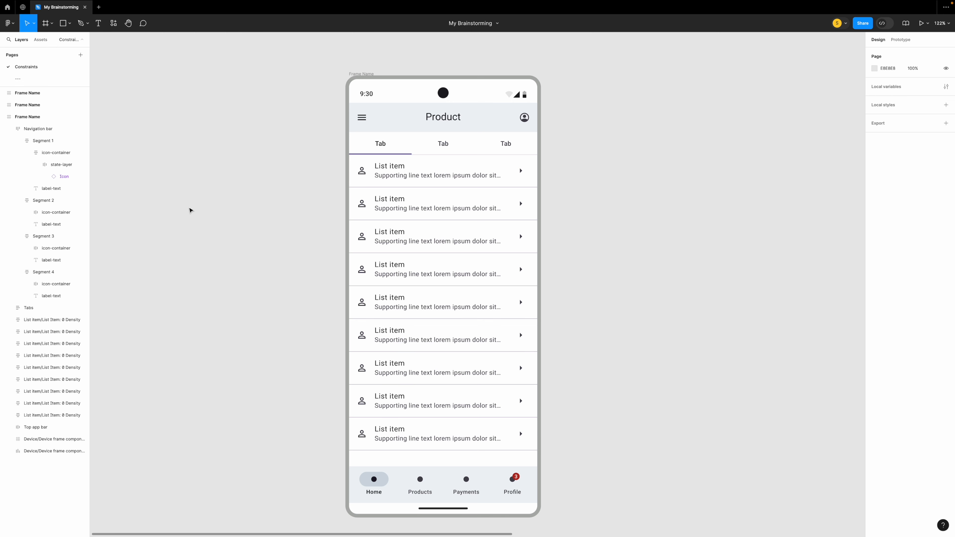
Move the Material Symbols window clear of the phone frame and browse its icon list.
drag(500, 161, 220, 104)
scroll(206, 244, down, 5)
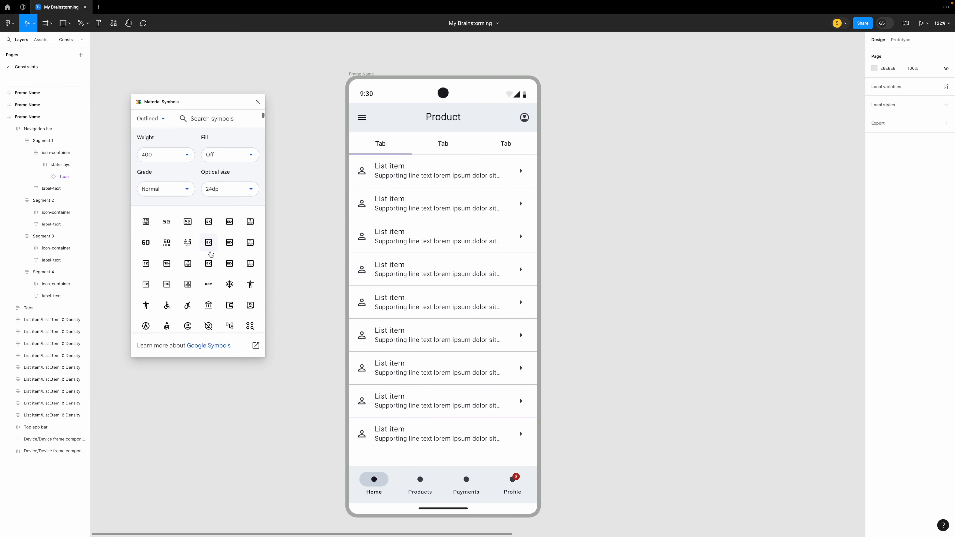
scroll(211, 254, down, 10)
drag(272, 131, 270, 99)
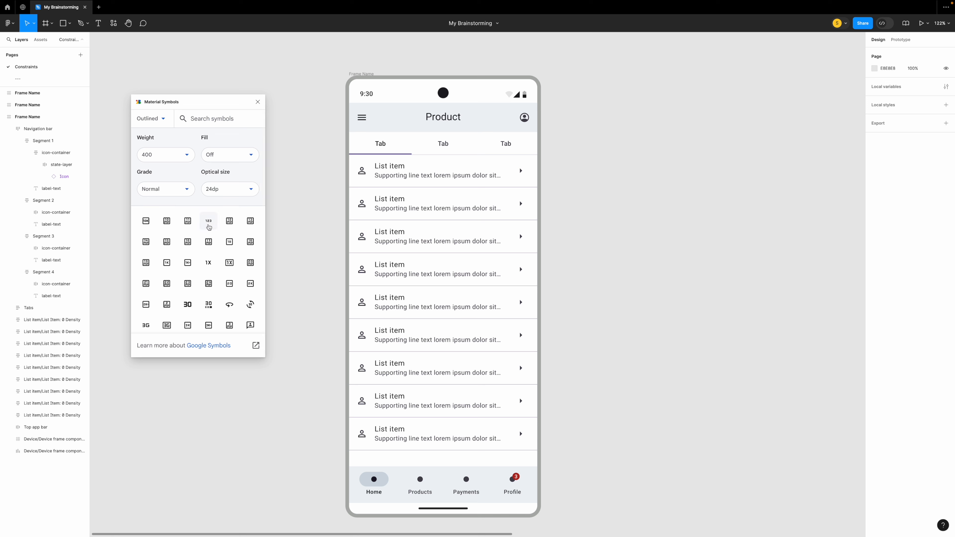
drag(189, 99, 188, 80)
Preview the Rounded and Sharp symbol styles and return the style to Outlined.
click(152, 103)
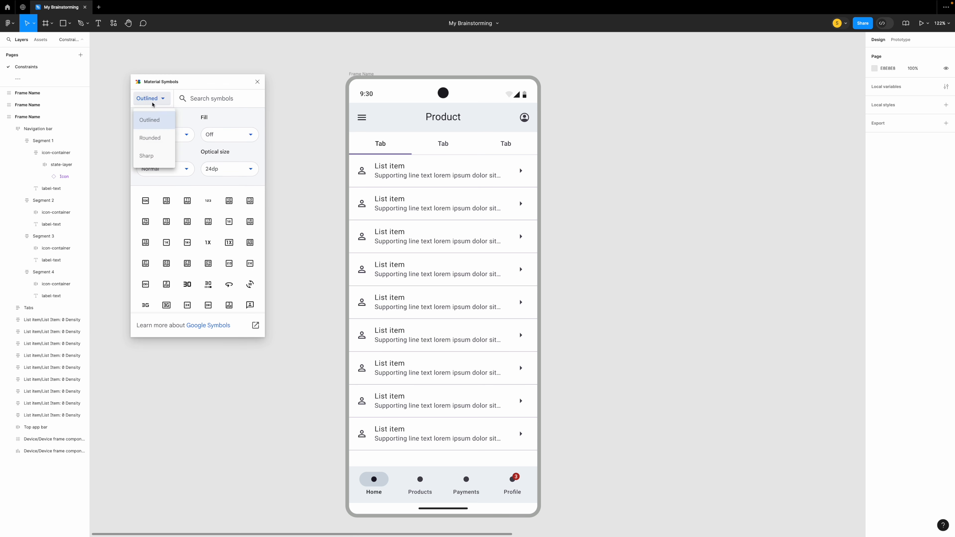
click(150, 138)
click(158, 100)
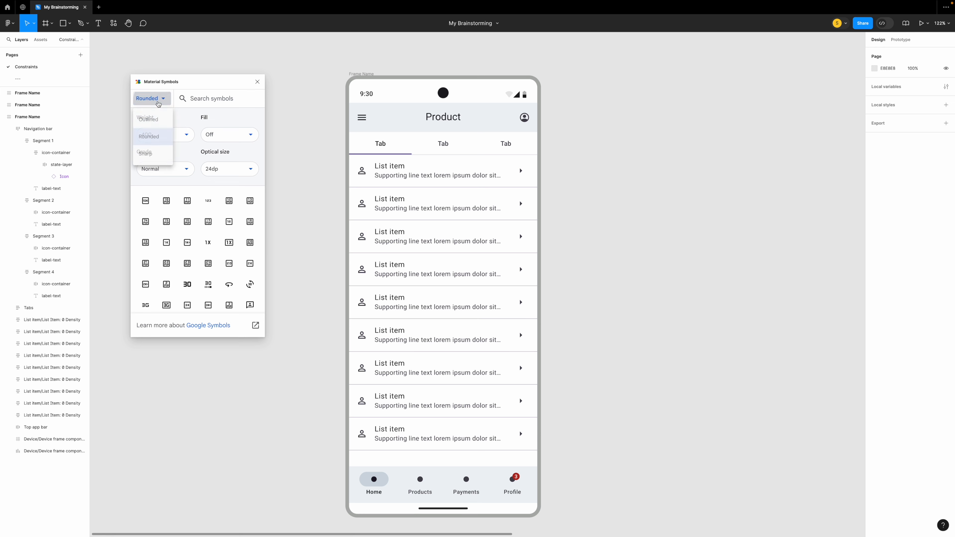
click(146, 155)
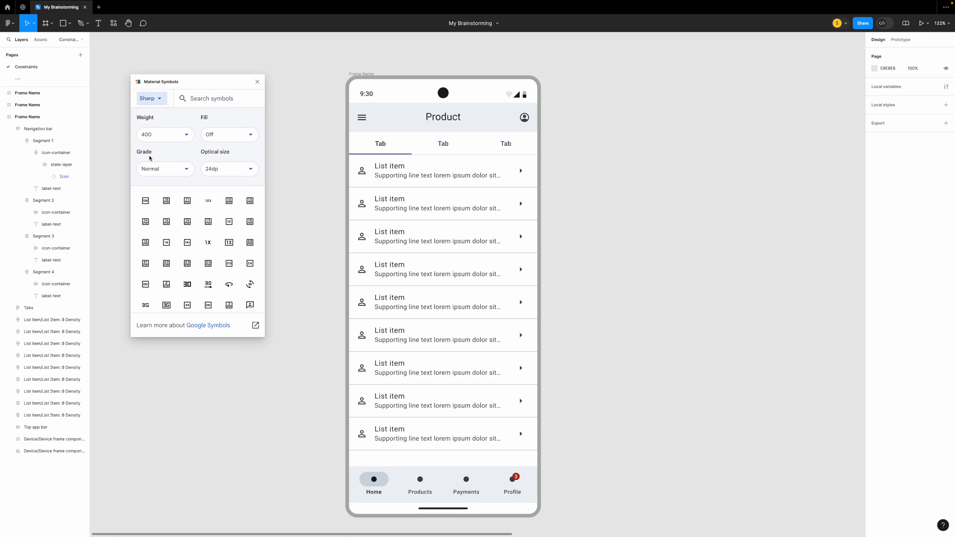
click(151, 98)
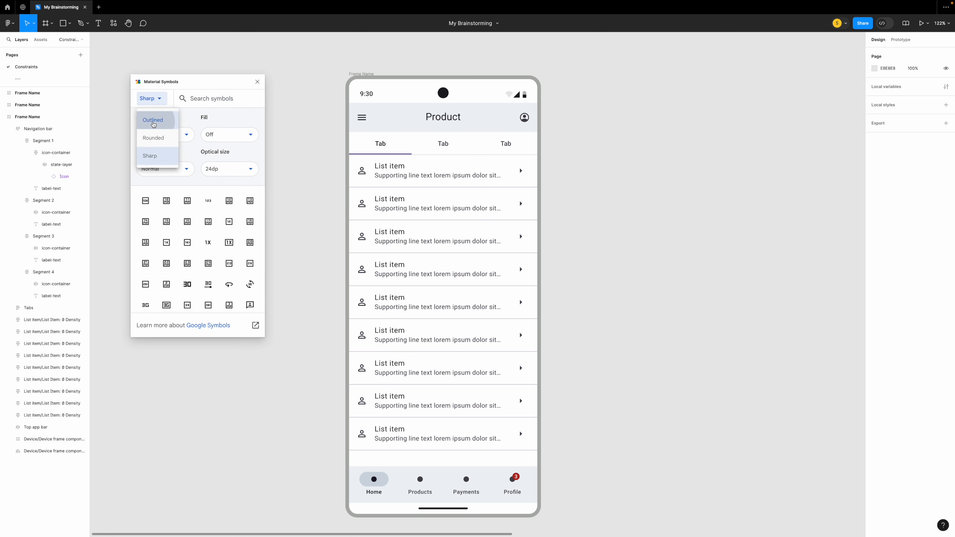
click(150, 121)
Preview the symbols at weight 600 and set the weight back to 400.
click(177, 134)
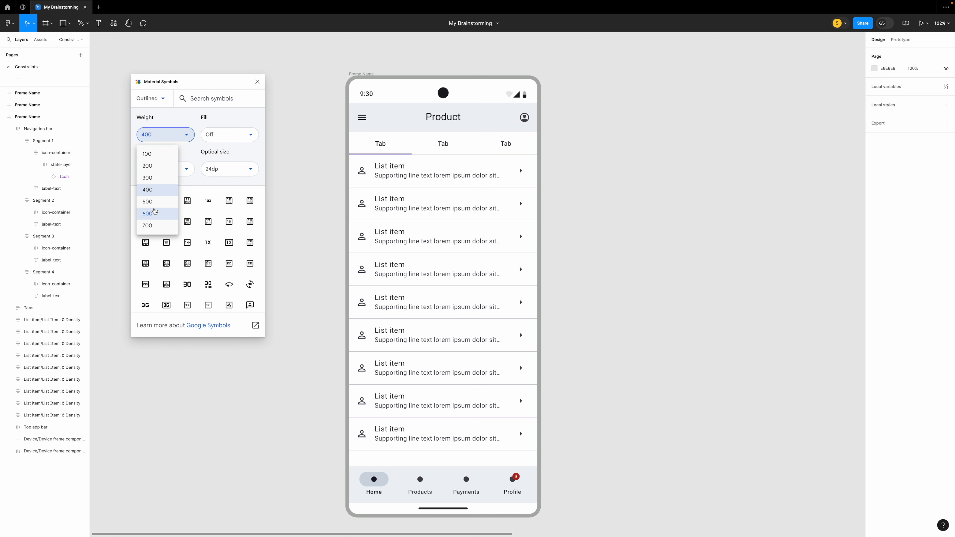
click(160, 213)
click(167, 136)
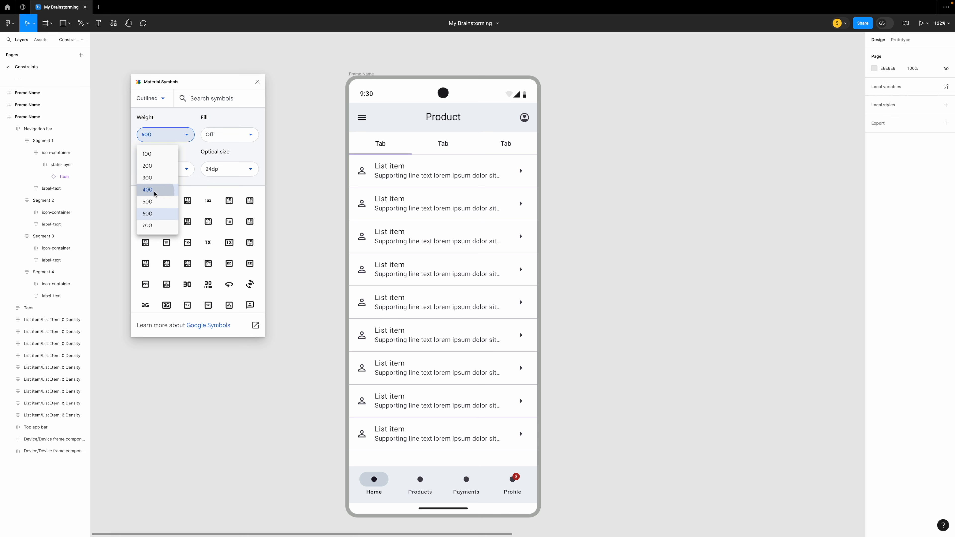
click(148, 189)
Preview the symbols with the fill on and switch the fill back off.
click(220, 140)
click(213, 164)
scroll(217, 262, down, 3)
scroll(217, 262, up, 3)
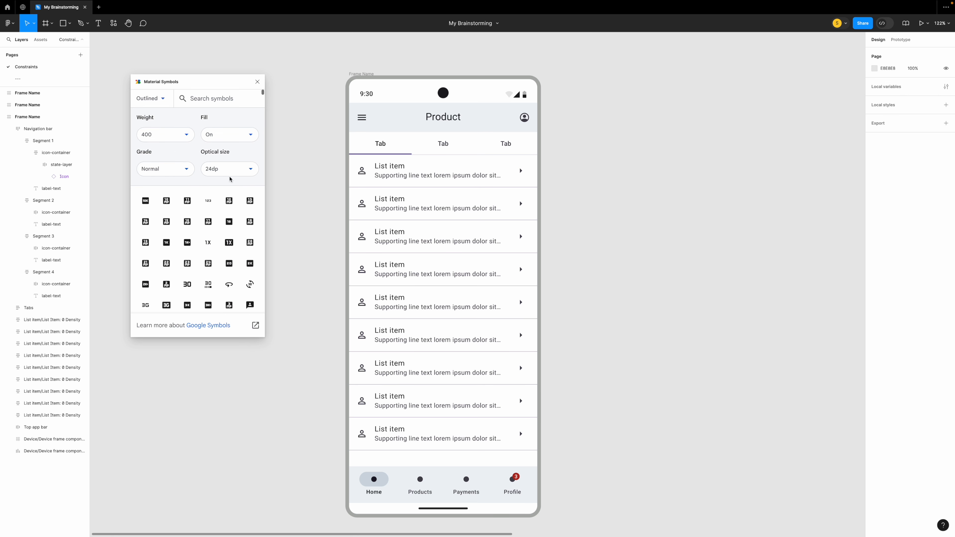
click(233, 135)
click(214, 155)
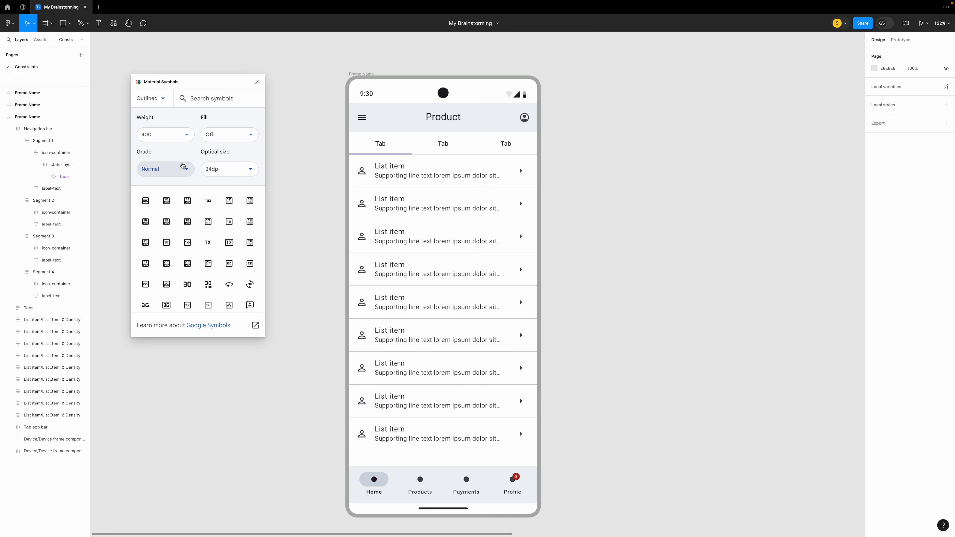
Preview the Dark theme and Emphasis grades for the symbols and return the grade to Normal.
click(169, 172)
click(164, 188)
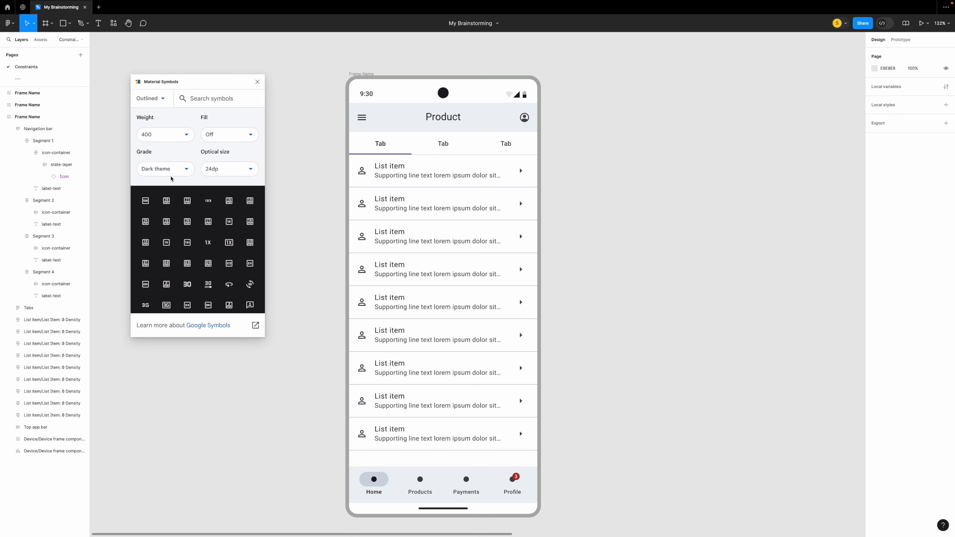
click(174, 173)
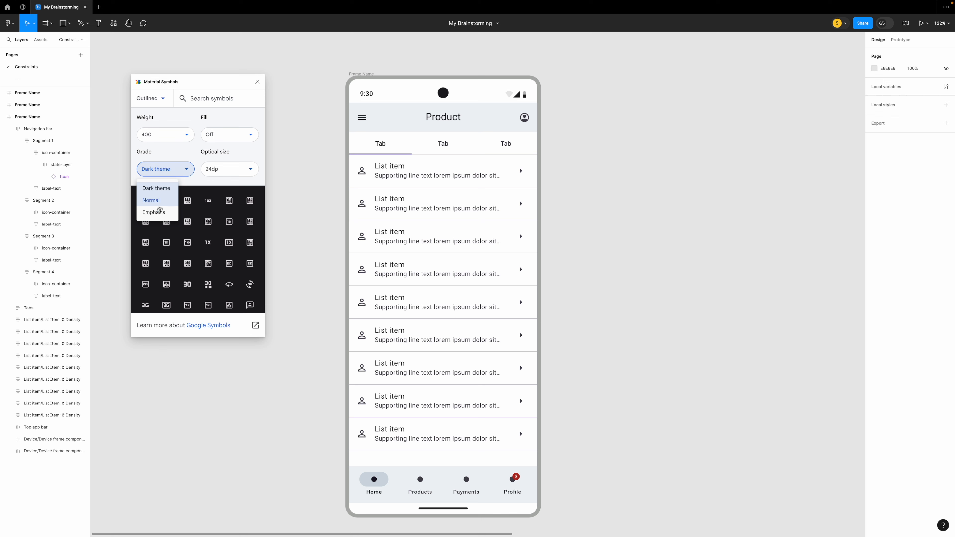
click(160, 212)
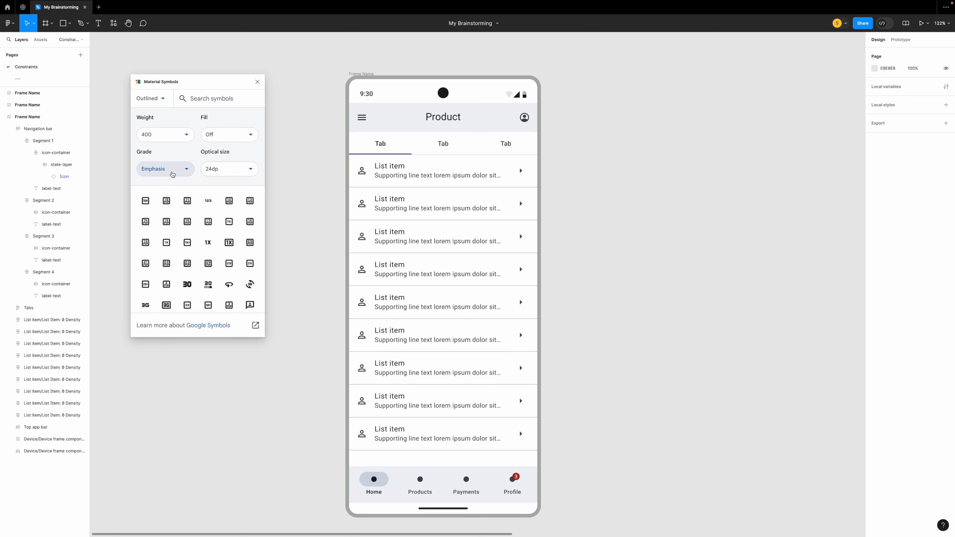
click(170, 174)
click(161, 203)
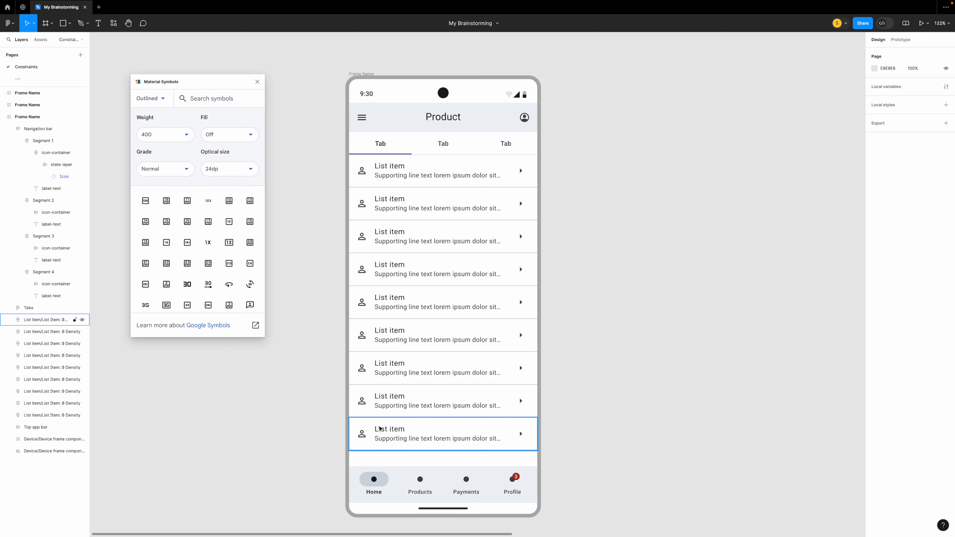
Search the symbols for "home" and insert the cottage icon onto the canvas.
click(206, 98)
text(home)
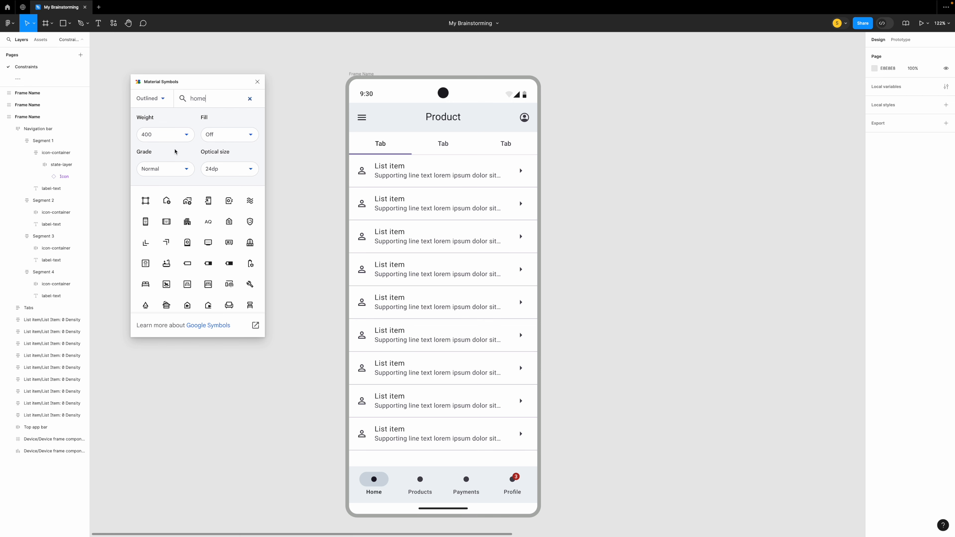
scroll(238, 293, down, 5)
scroll(238, 296, down, 6)
scroll(238, 296, up, 12)
scroll(187, 283, down, 2)
scroll(190, 278, down, 4)
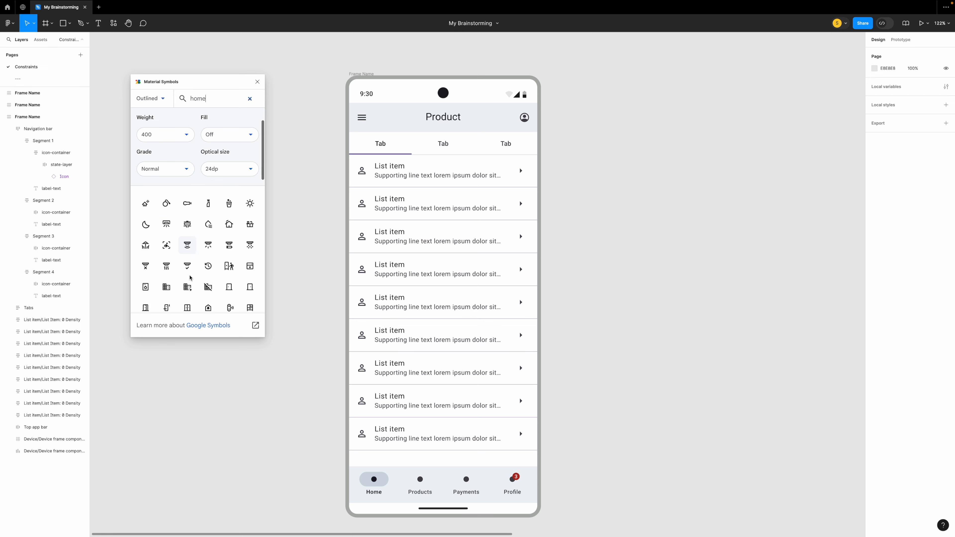
scroll(229, 256, up, 2)
click(229, 257)
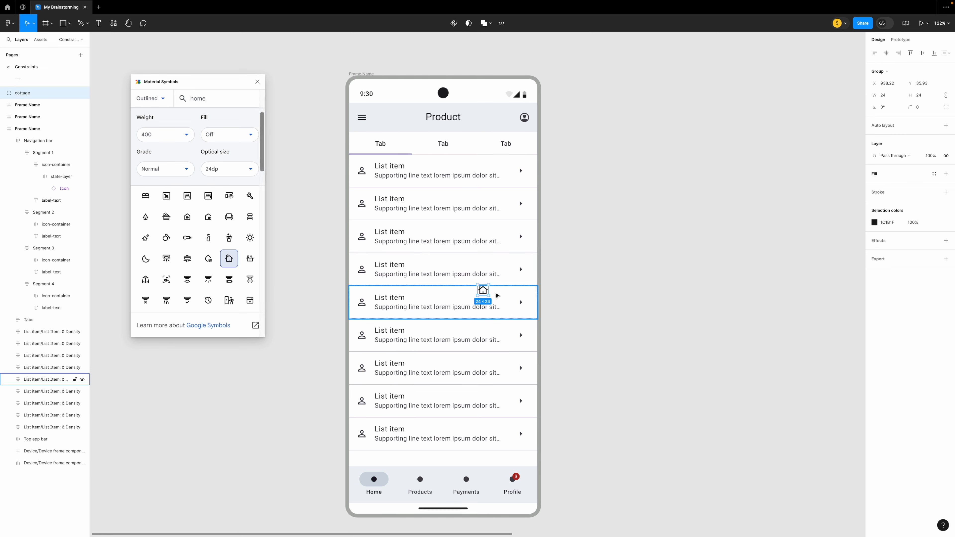
Move the cottage icon into the navigation bar's Home segment and delete the placeholder dot icon beside it.
drag(483, 291, 377, 484)
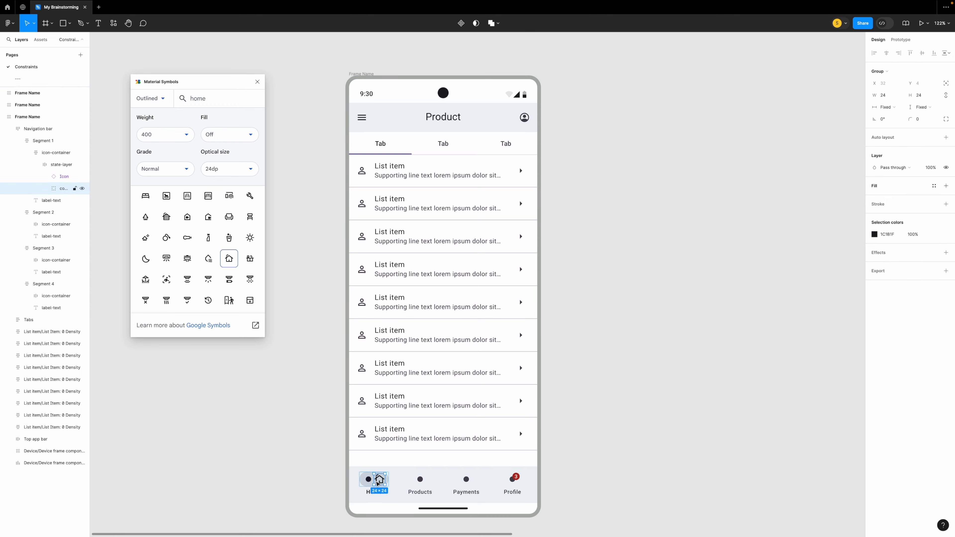
scroll(377, 484, down, 3)
scroll(376, 440, up, 5)
scroll(376, 440, up, 1)
click(365, 400)
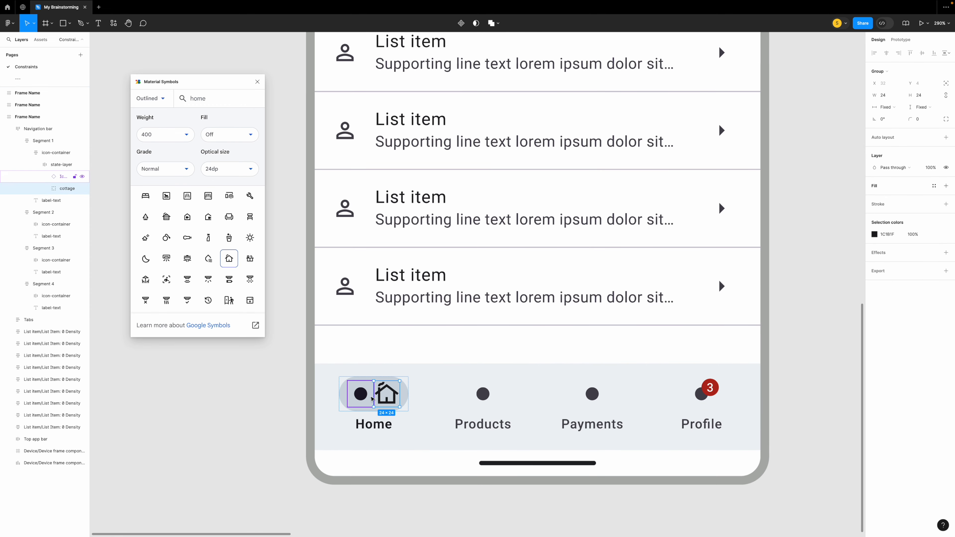
key(Delete)
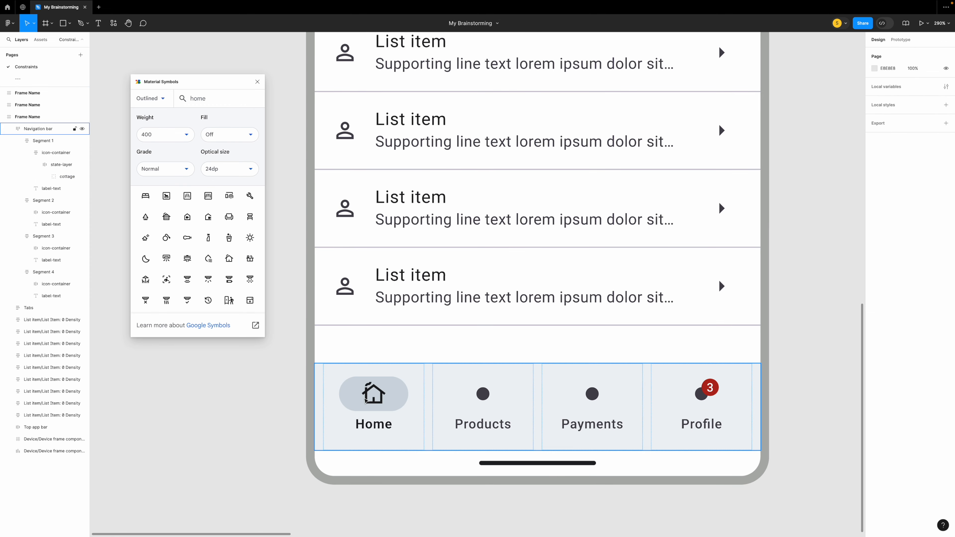
Recolor the cottage icon in the Home segment to a vivid purple, about 6E3EFF.
scroll(379, 402, down, 5)
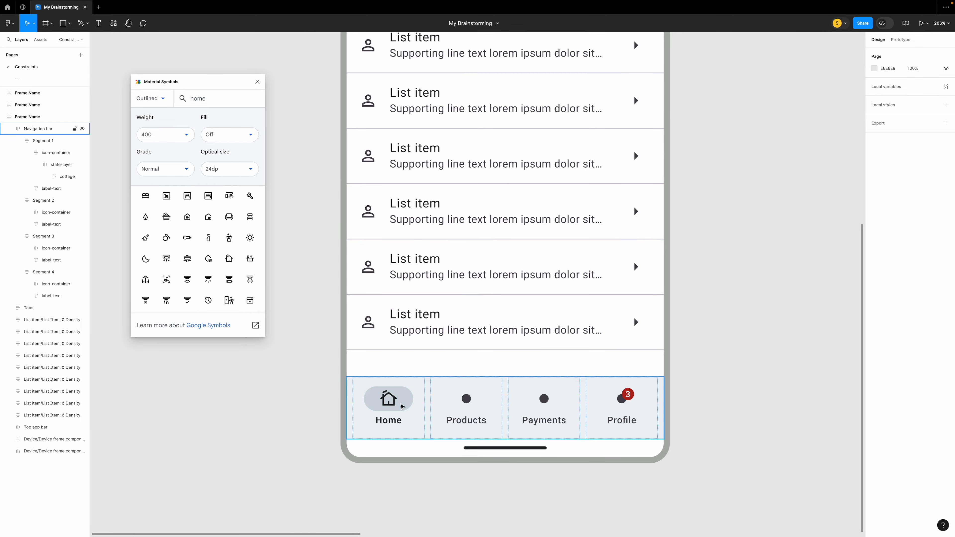
click(391, 402)
click(391, 402)
click(391, 402)
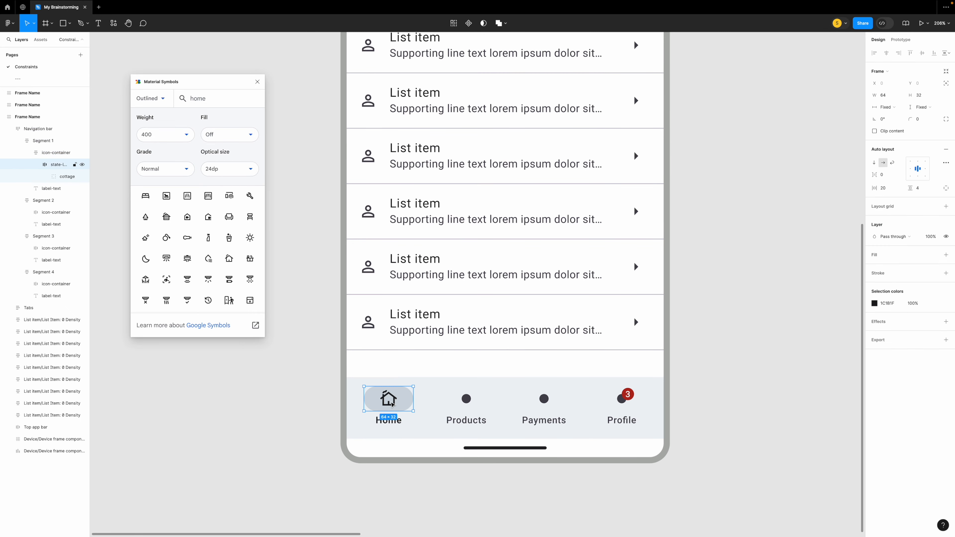
click(391, 404)
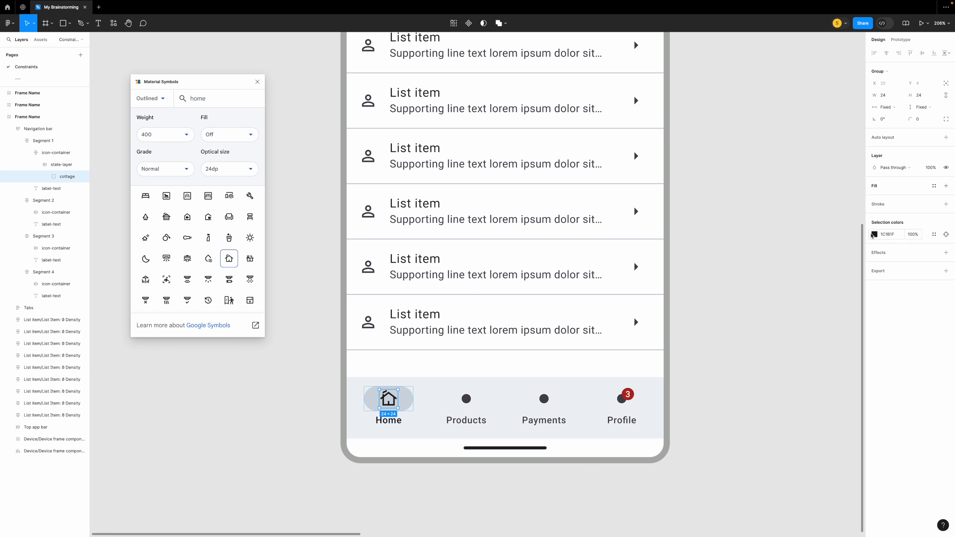
click(873, 234)
drag(842, 267, 849, 261)
drag(803, 296, 863, 248)
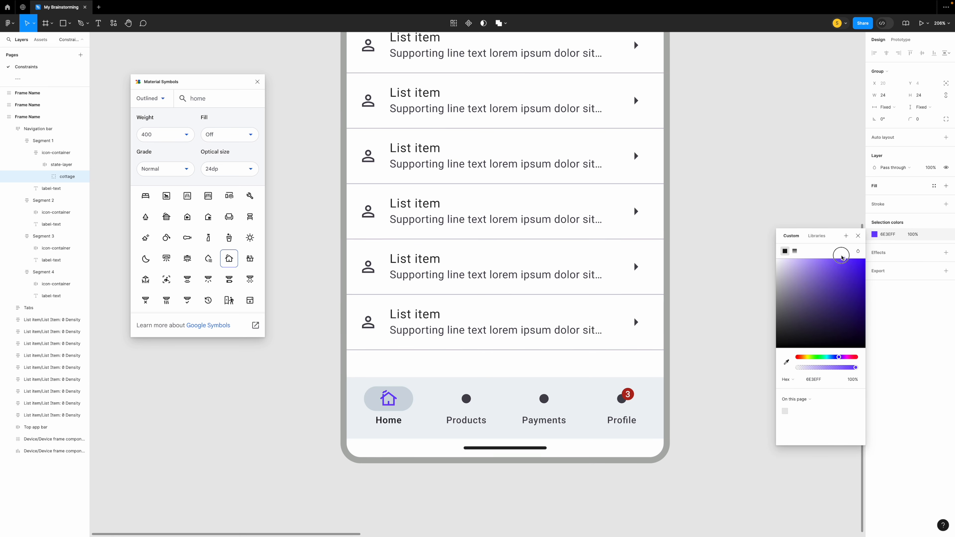
click(746, 287)
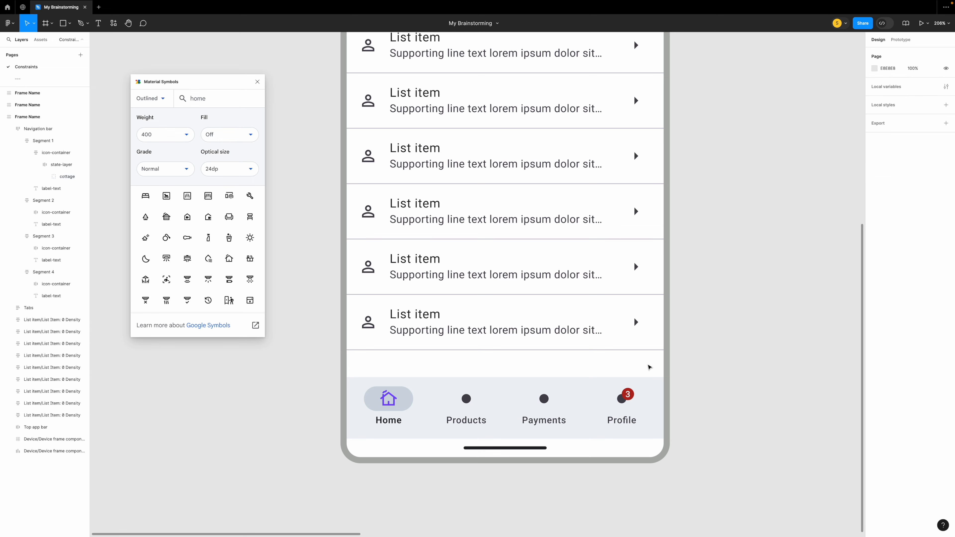
Examine the cottage icon's vector edges and its inner layers at high magnification.
scroll(496, 388, up, 3)
scroll(511, 388, down, 5)
scroll(420, 400, up, 20)
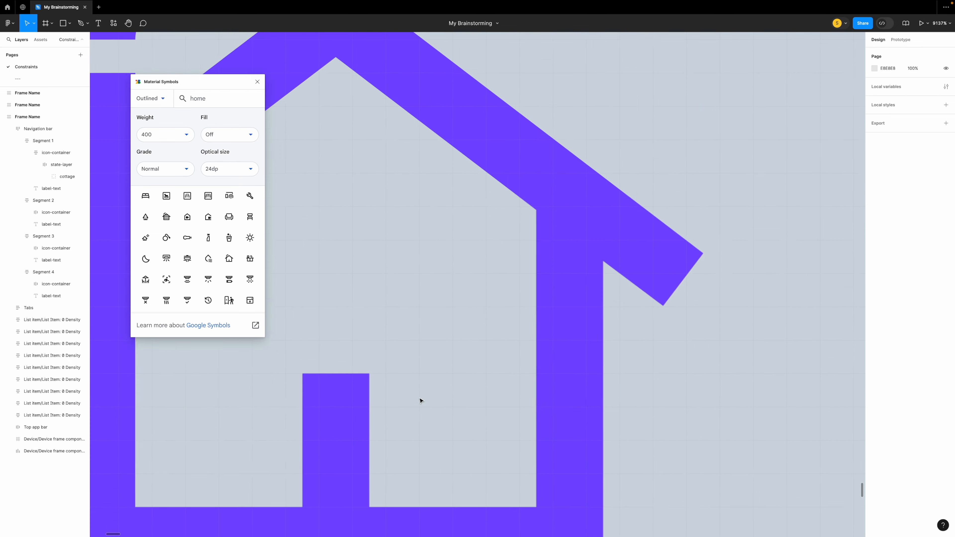
scroll(521, 398, down, 3)
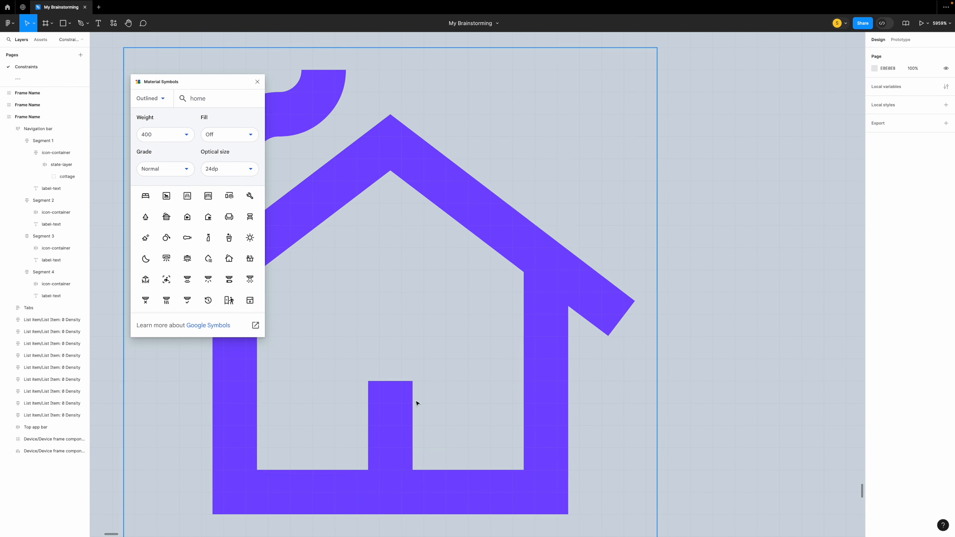
click(403, 403)
double_click(527, 397)
key(Escape)
key(Escape)
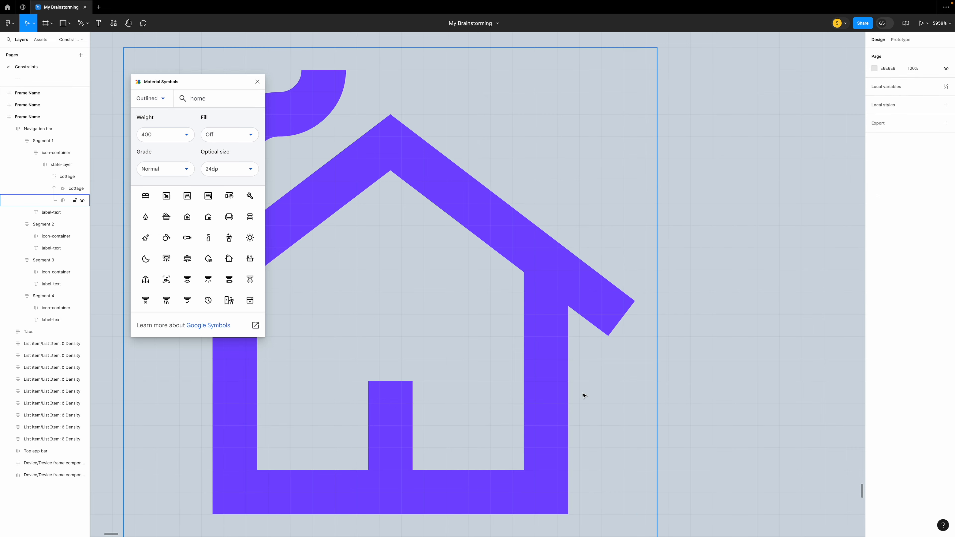
scroll(581, 392, up, 7)
scroll(581, 392, down, 9)
scroll(581, 392, down, 15)
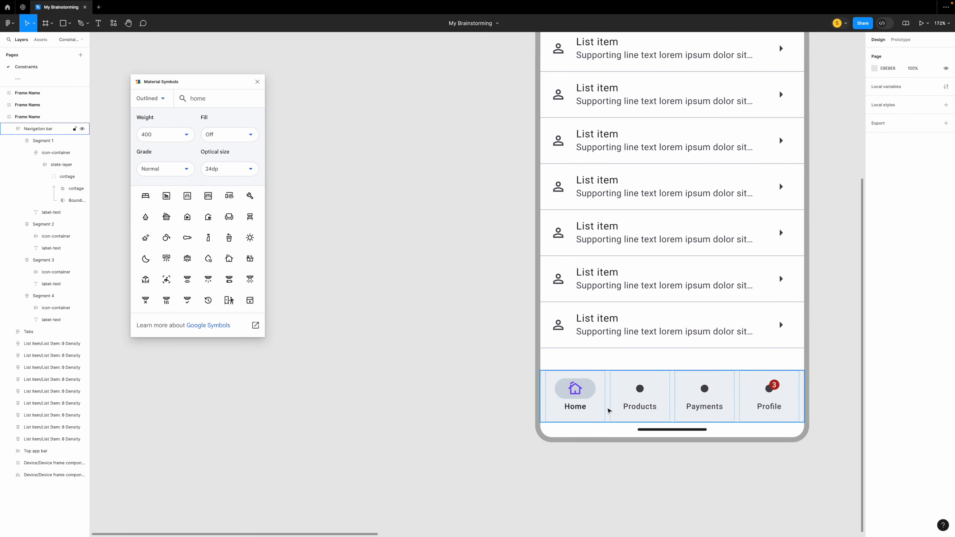
Search the symbols for "product" and insert the category icon onto the canvas.
scroll(630, 408, up, 4)
scroll(632, 408, down, 1)
double_click(198, 99)
text(product)
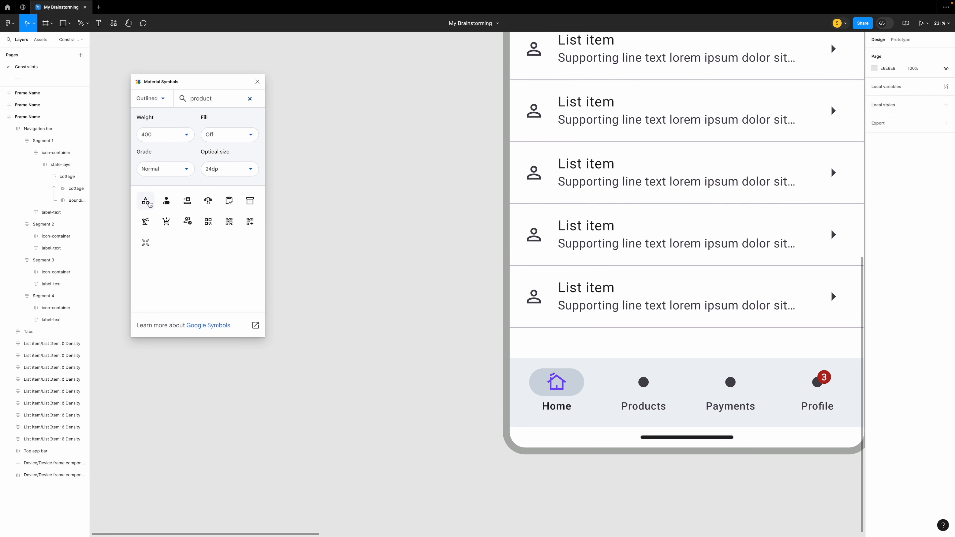
click(149, 204)
Move the category icon into the navigation bar's Products segment and delete the placeholder dot icon beside it.
drag(487, 295, 649, 385)
click(636, 385)
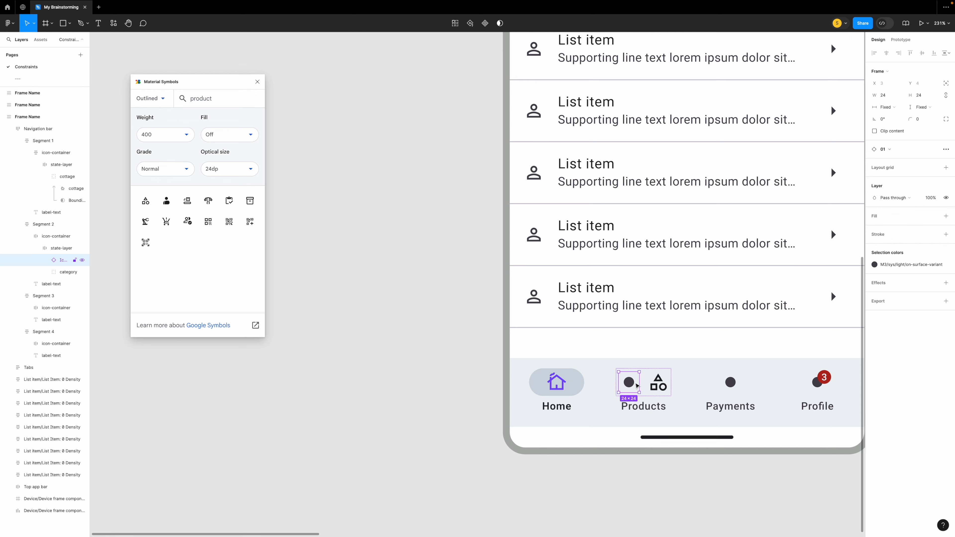
key(Delete)
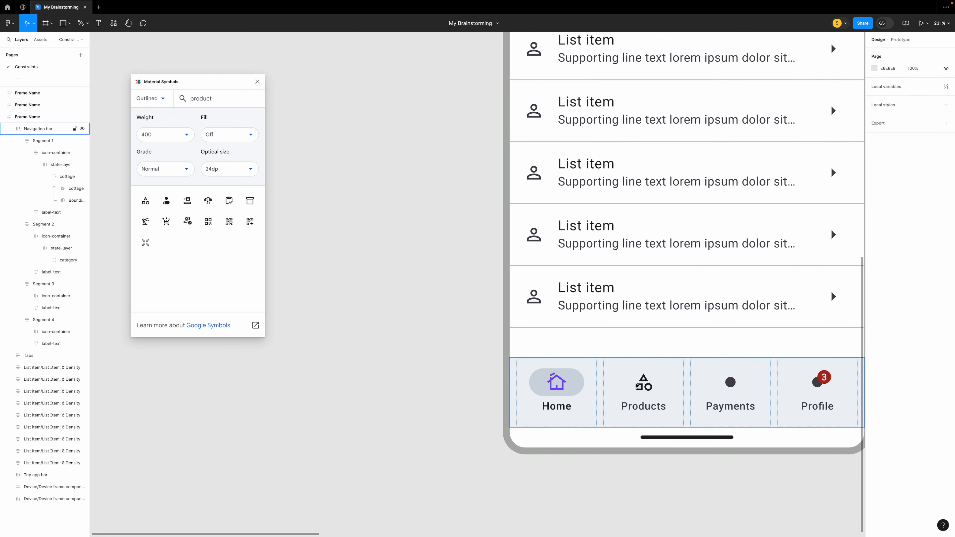
Clear the "product" symbol search and close the Material Symbols plugin.
scroll(637, 385, down, 3)
scroll(618, 381, down, 3)
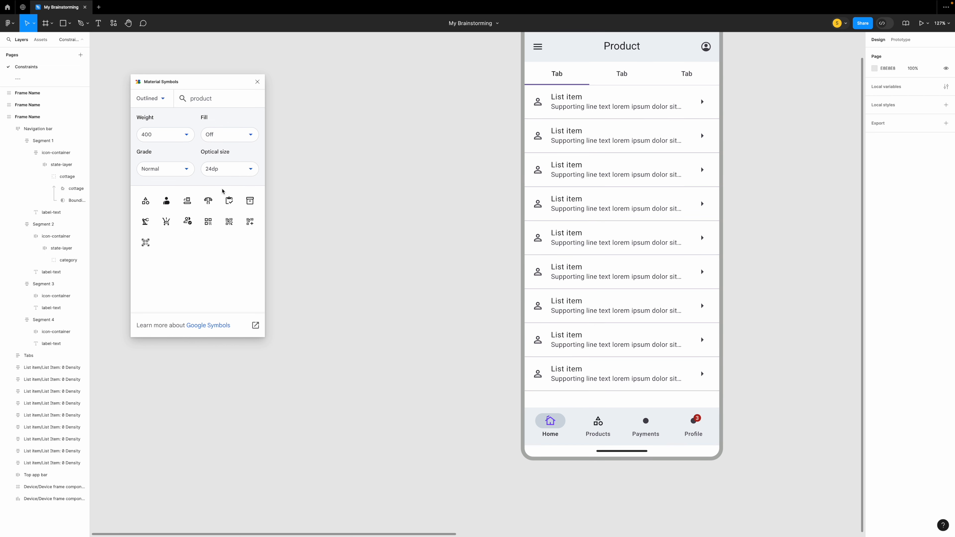
double_click(220, 98)
key(BackSpace)
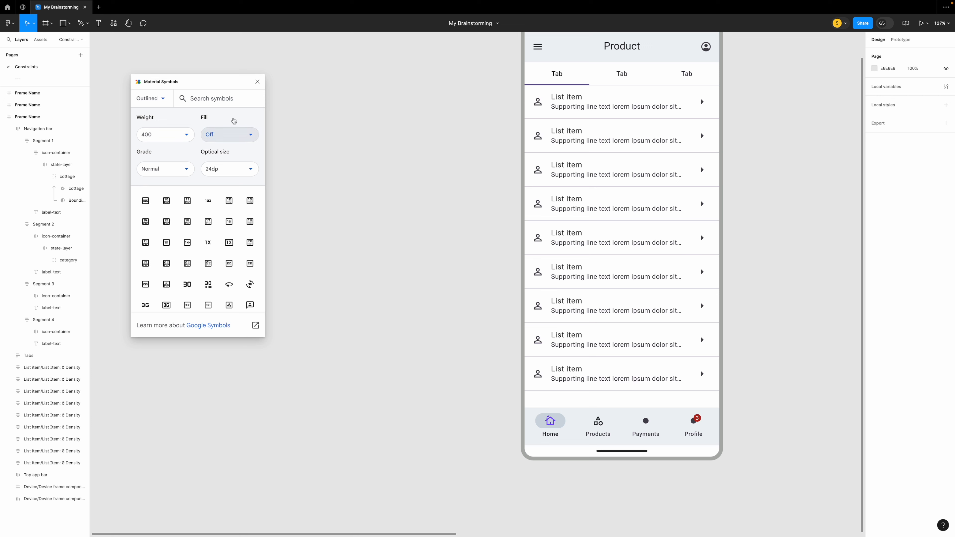
click(258, 82)
Search the plugins for "hugeicons" and run Hugeicons Pro, keeping its window clear of the phone mockup.
click(113, 23)
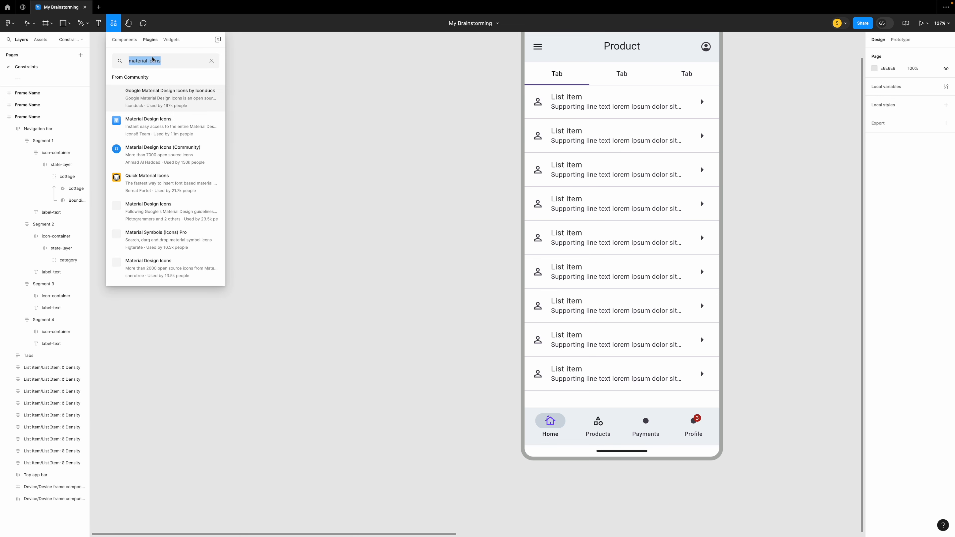
text(hugeicons)
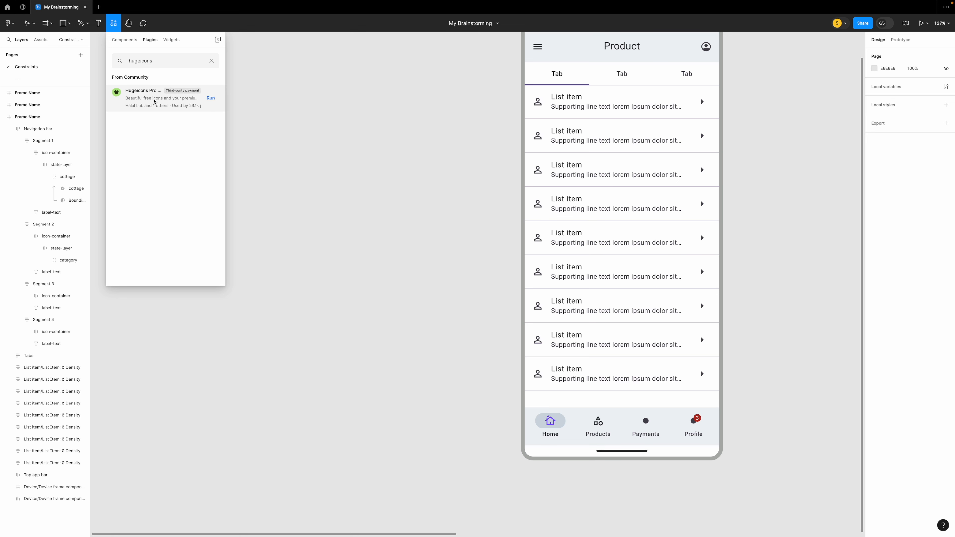
click(209, 99)
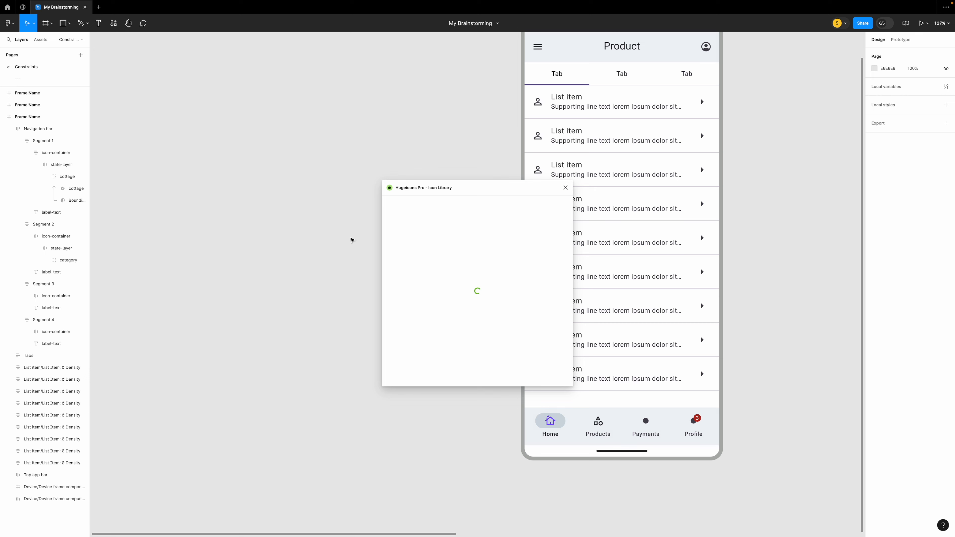
drag(486, 190, 424, 164)
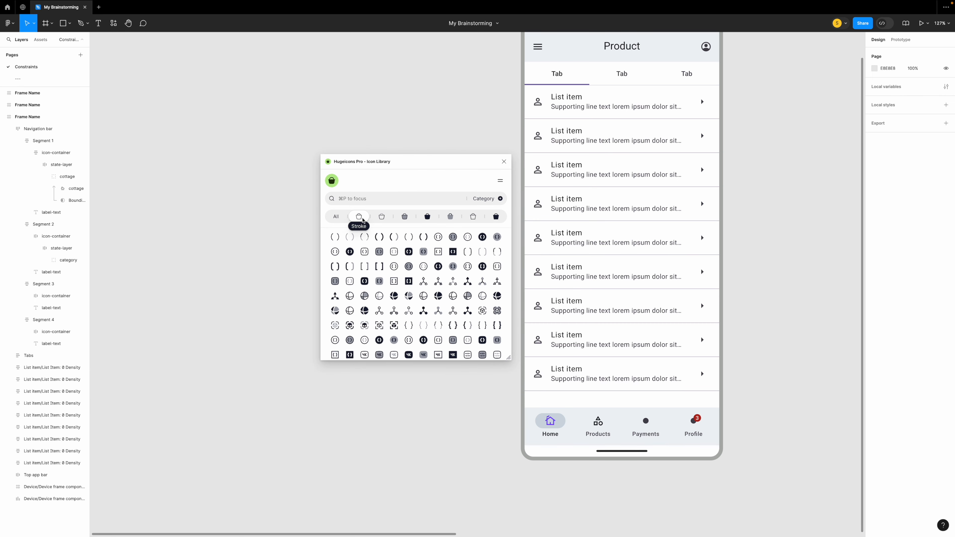
Insert the ai-image icon in the Stroke (Rounded) variant onto the canvas and select it for a close look.
click(362, 219)
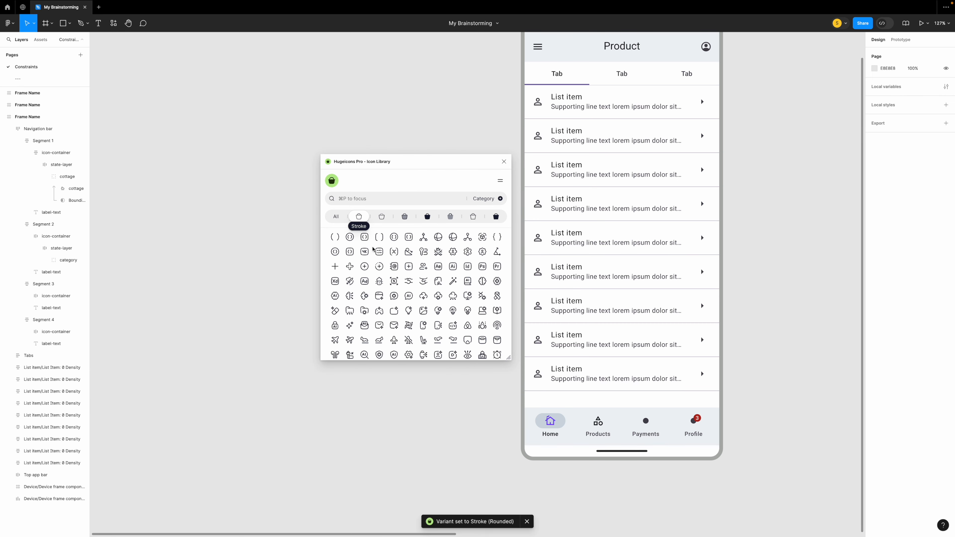
click(424, 311)
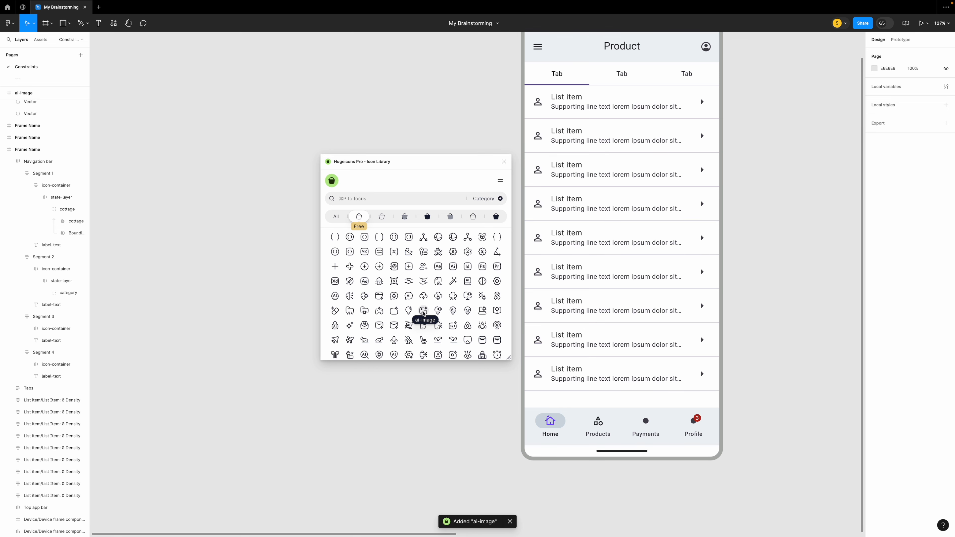
drag(426, 160, 279, 97)
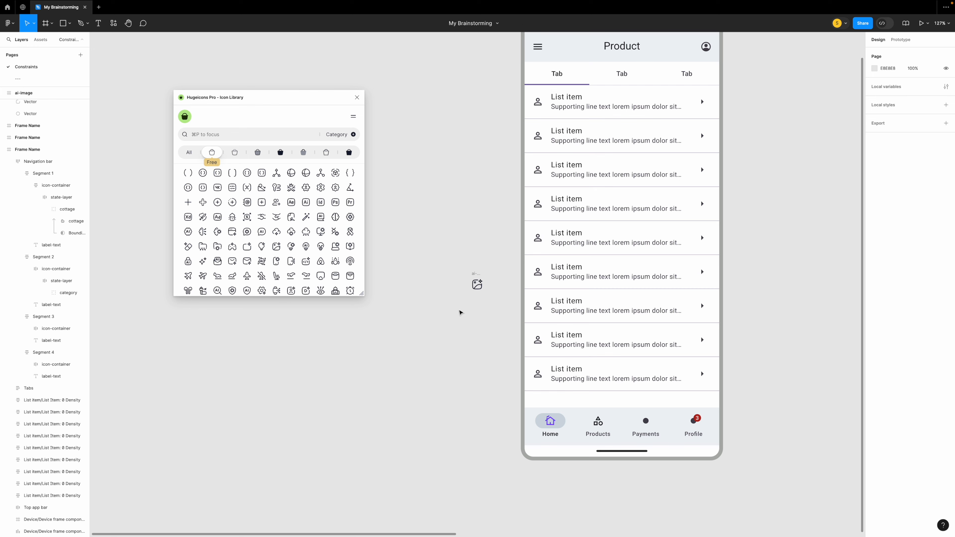
scroll(481, 286, up, 10)
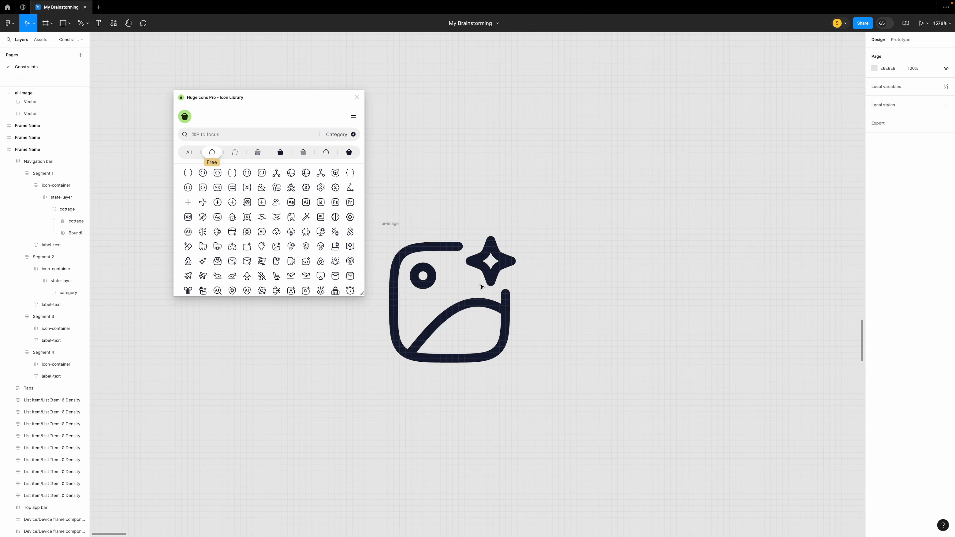
click(474, 289)
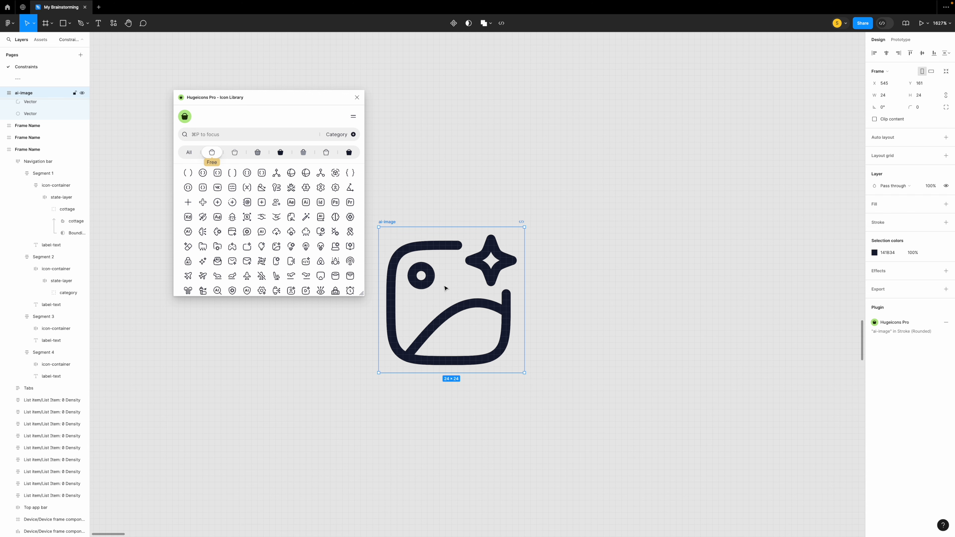
scroll(444, 288, down, 6)
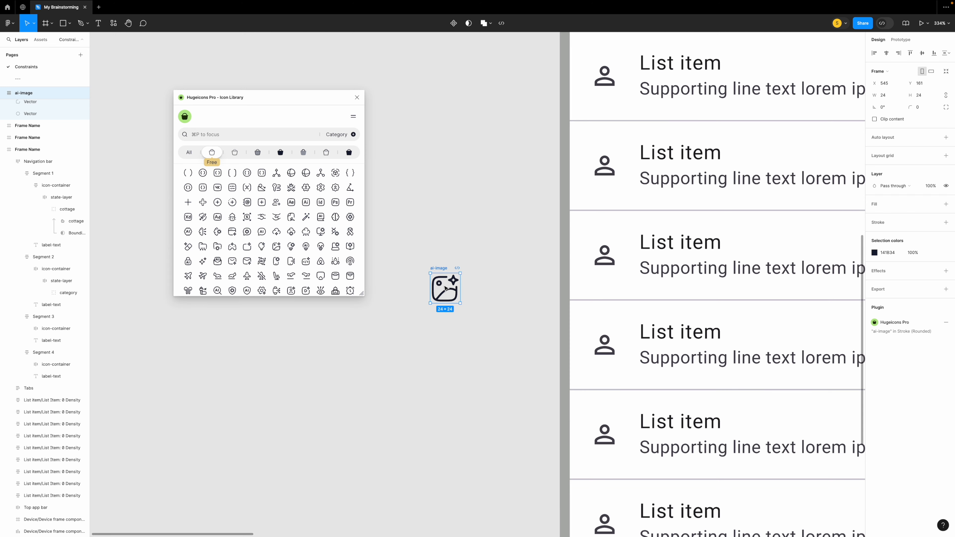